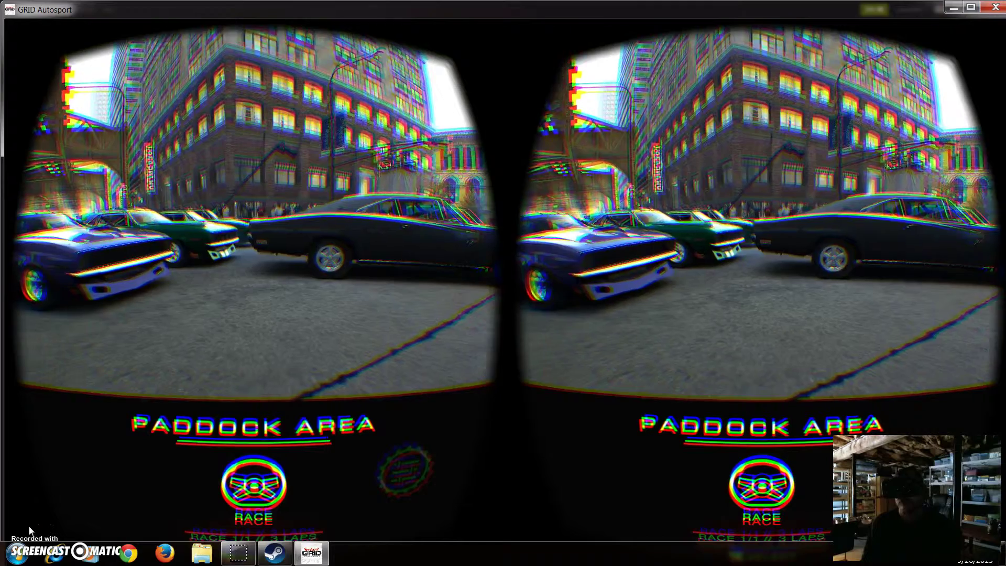
key("Return")
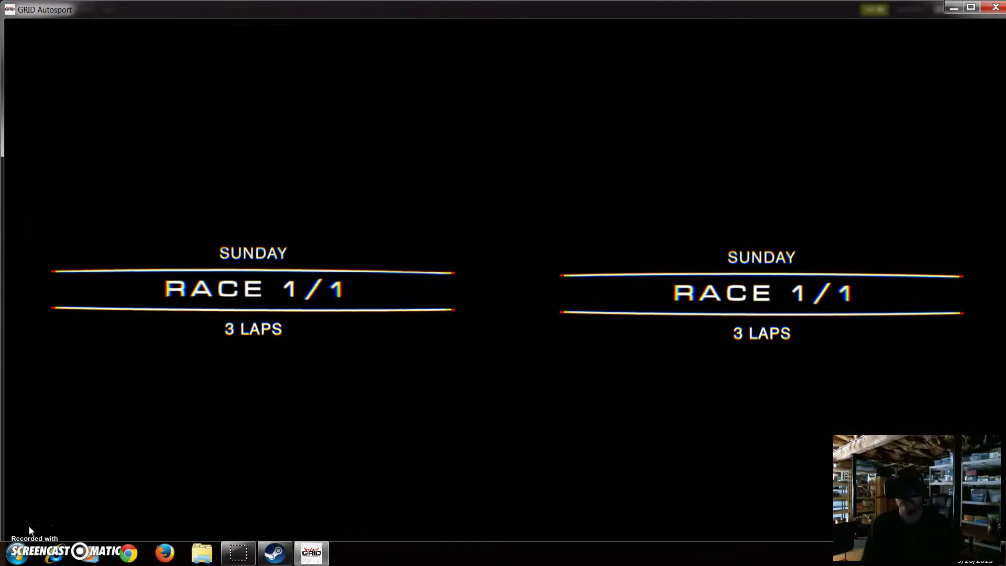